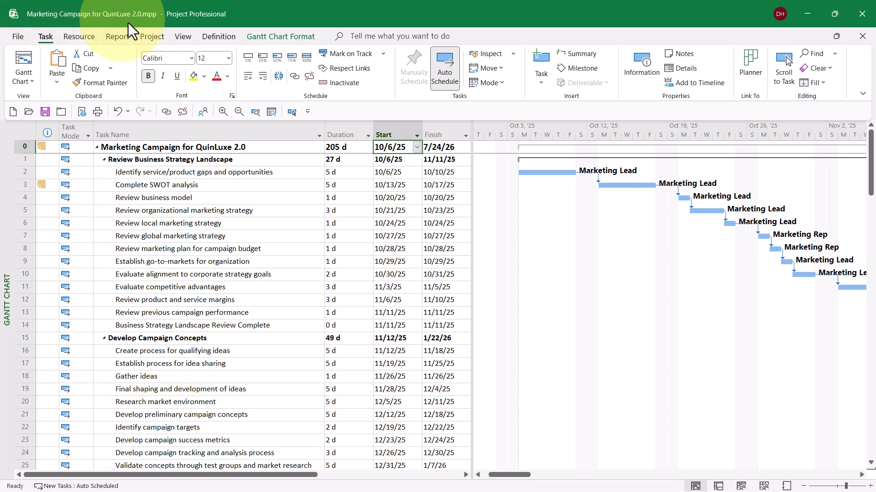
Open the working time settings of the Standard project calendar and bring up December 2025
click(151, 36)
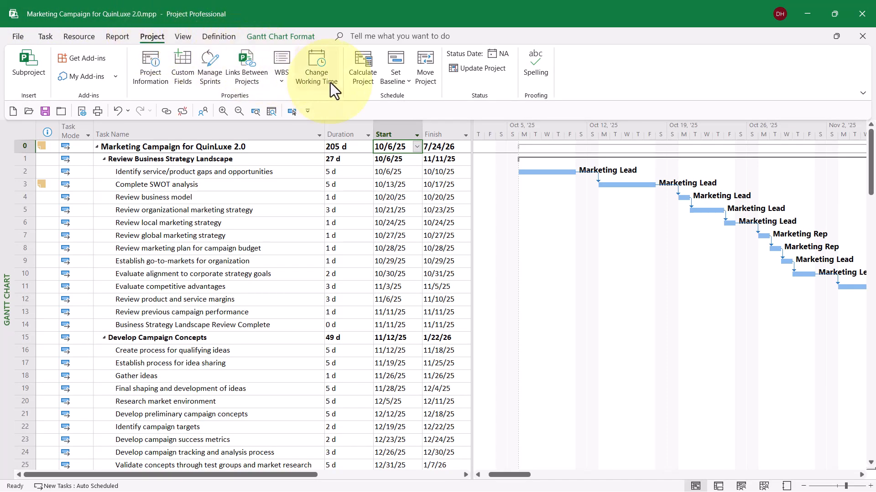
click(316, 67)
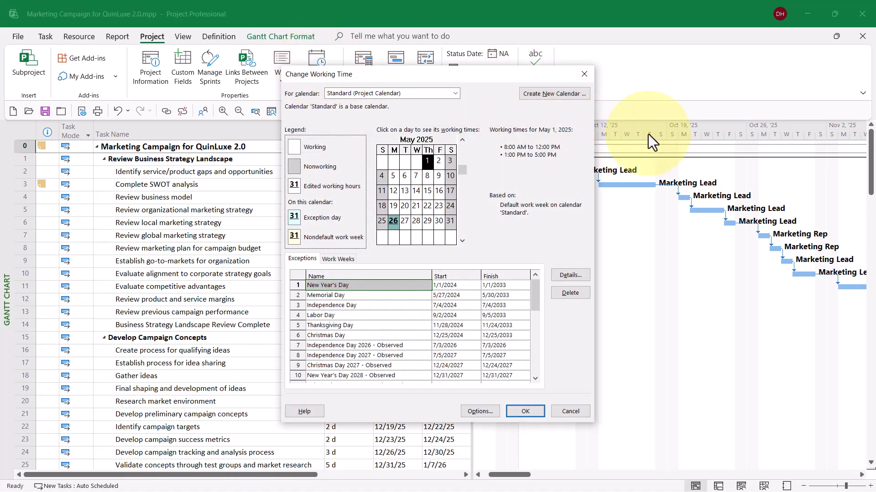
click(462, 241)
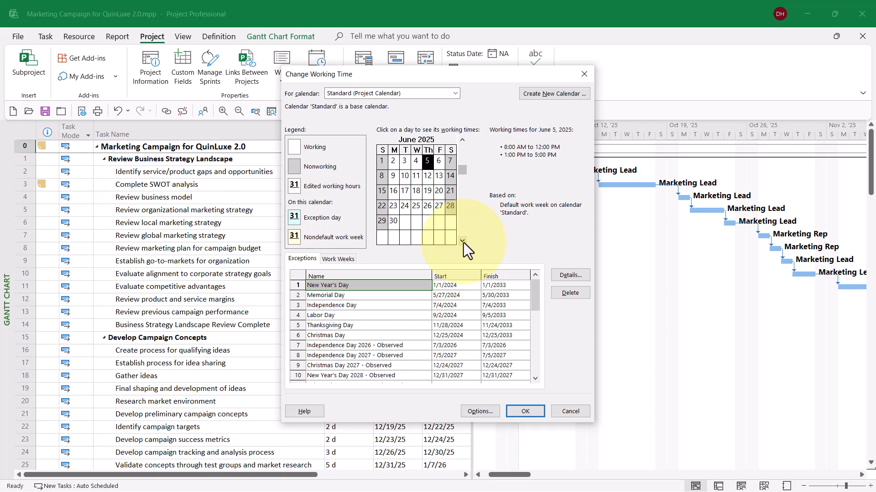
click(462, 241)
click(462, 241)
click(462, 241)
click(462, 241)
click(461, 241)
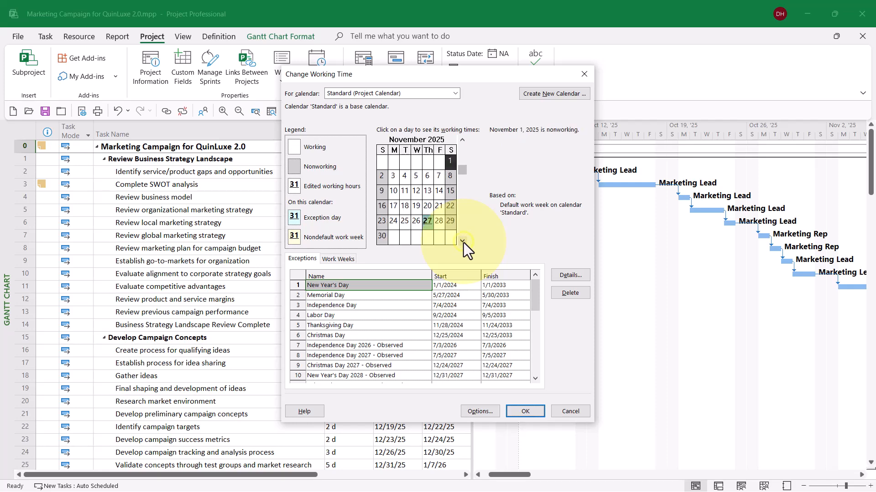
click(462, 241)
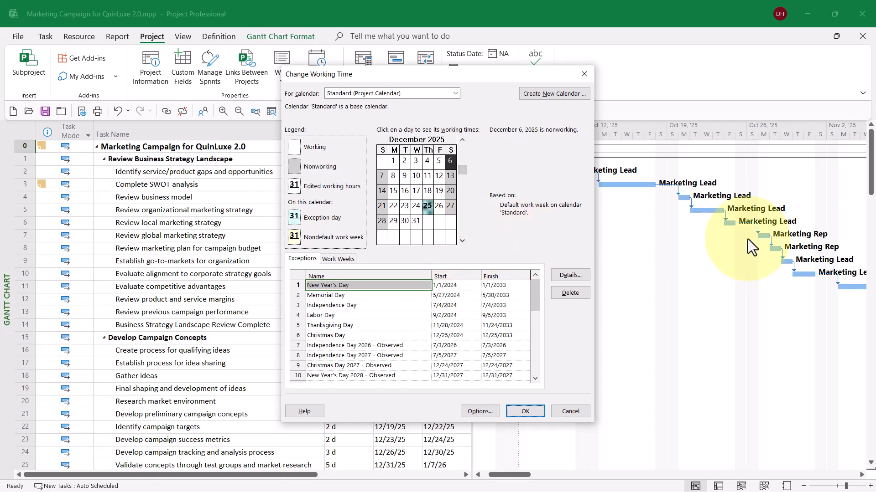
Add a nonworking exception named "Christmas Week 2025" covering 12/22/2025 to 12/26/2025 to the Standard calendar
drag(394, 208, 434, 210)
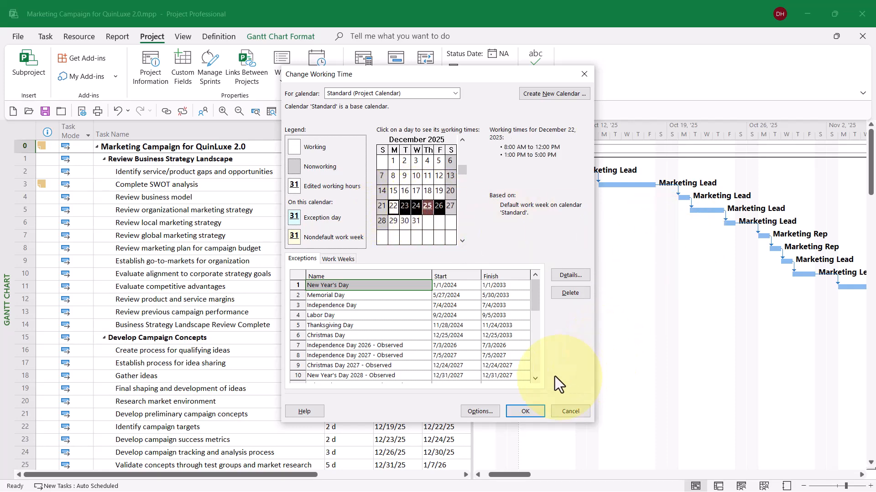
click(533, 363)
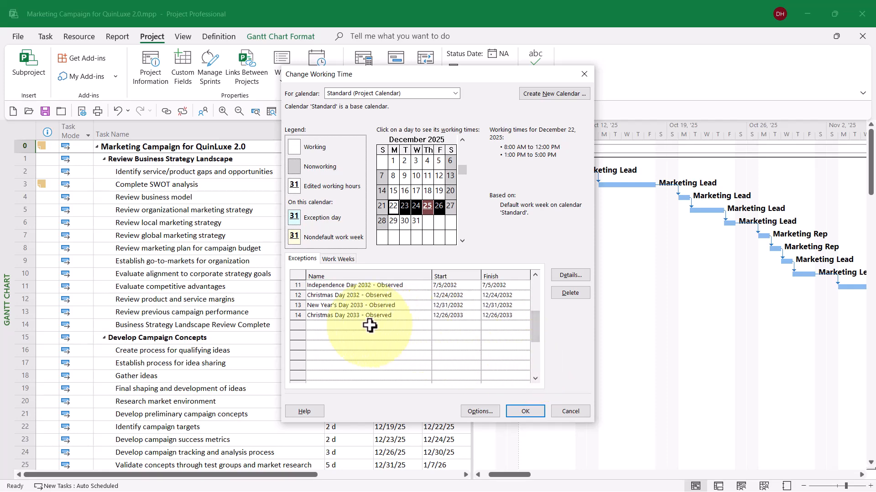
click(351, 326)
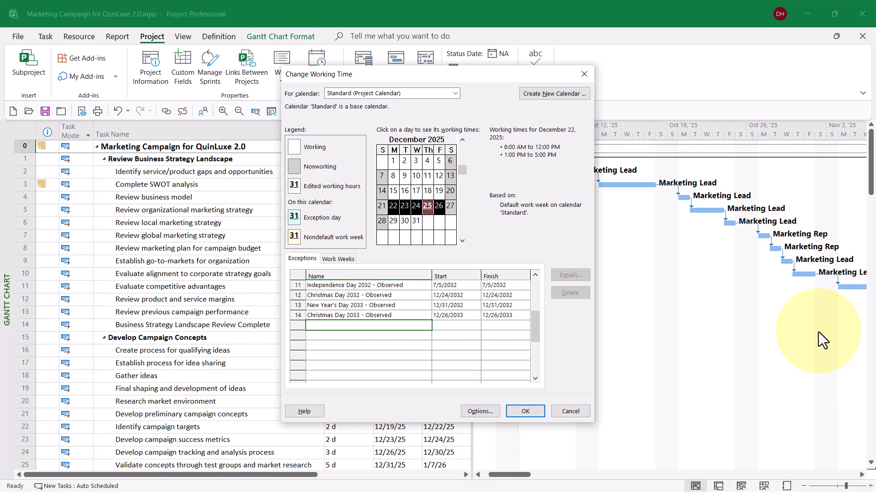
text(Christmas Week 2025)
key(Return)
key(Tab)
key(Tab)
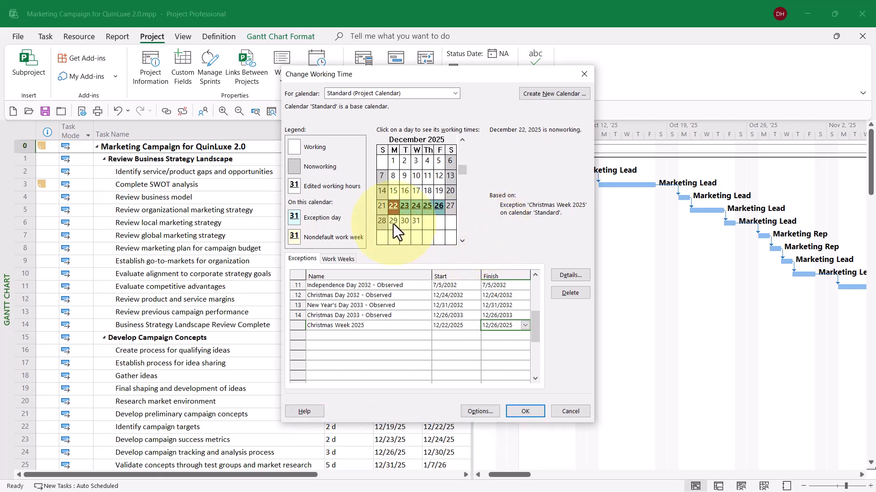
Add a nonworking exception named "New Years Week 2025-1" covering 12/29/2025 to 12/31/2025
drag(393, 224, 413, 223)
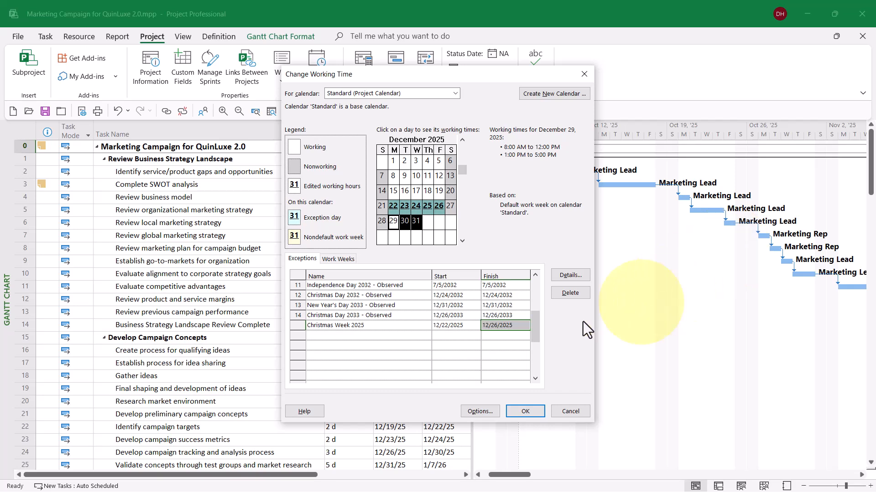
click(370, 336)
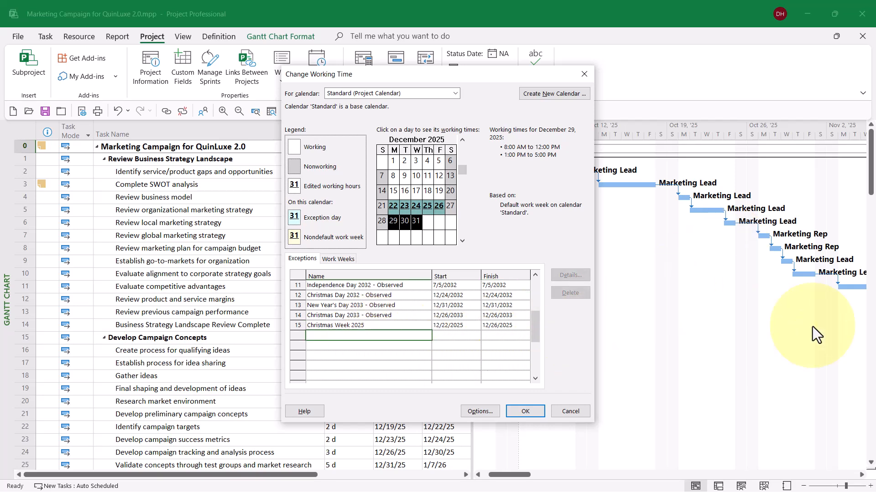
text(N)
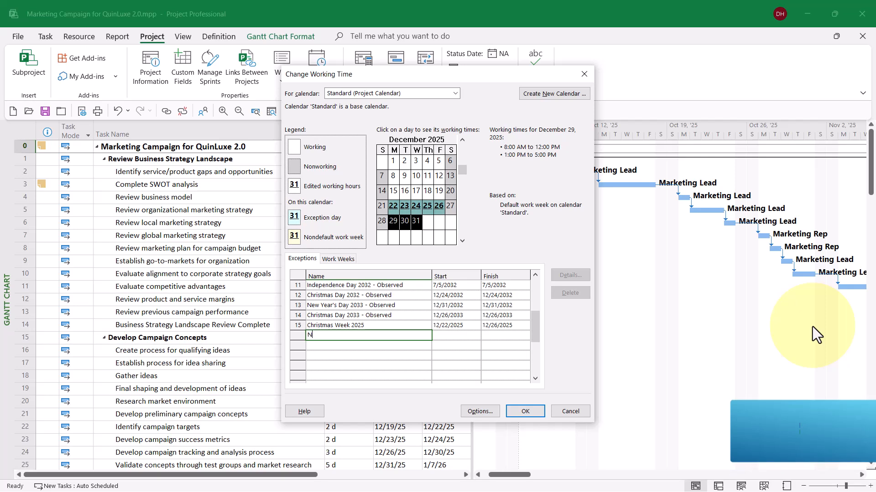
text(ew Year)
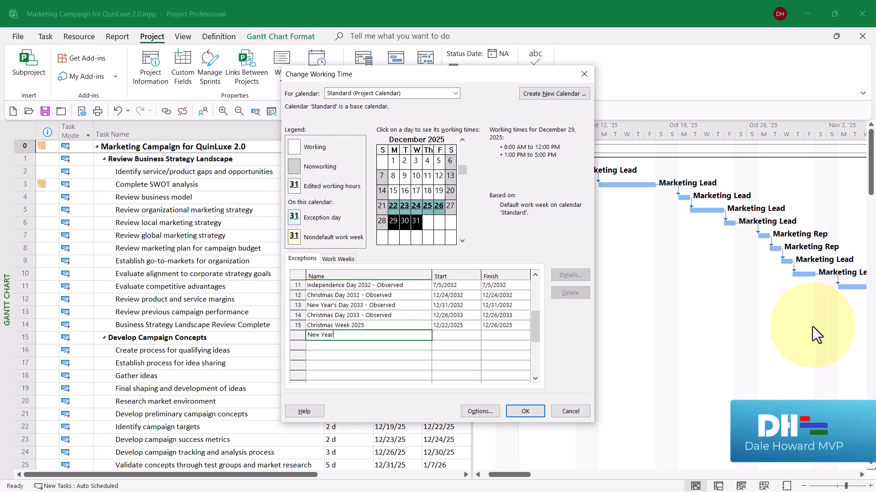
text(s Week 2025-1)
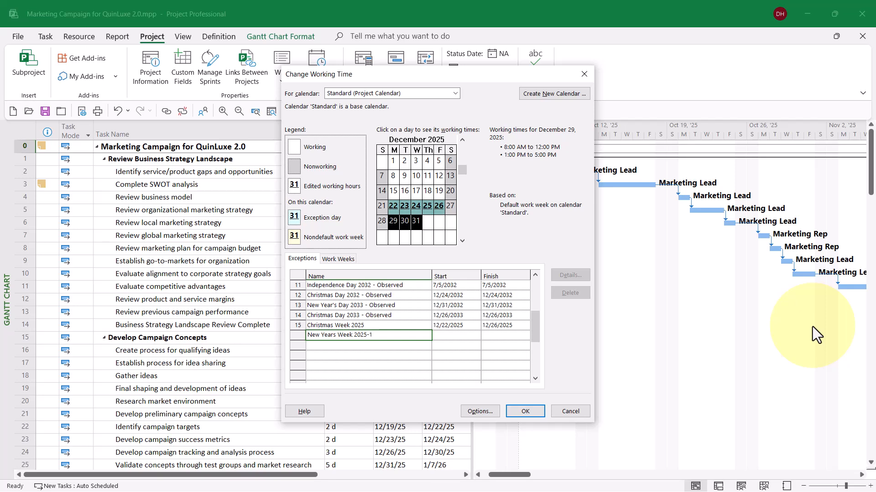
key(Return)
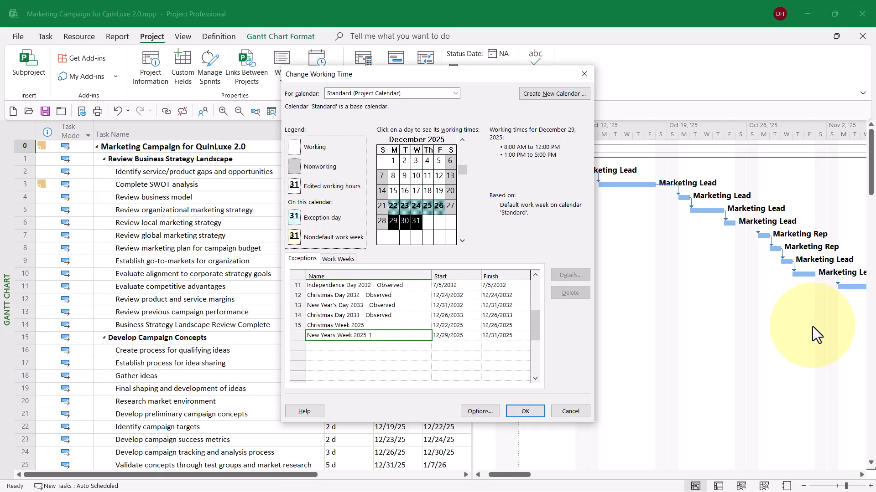
key(Right)
key(Right)
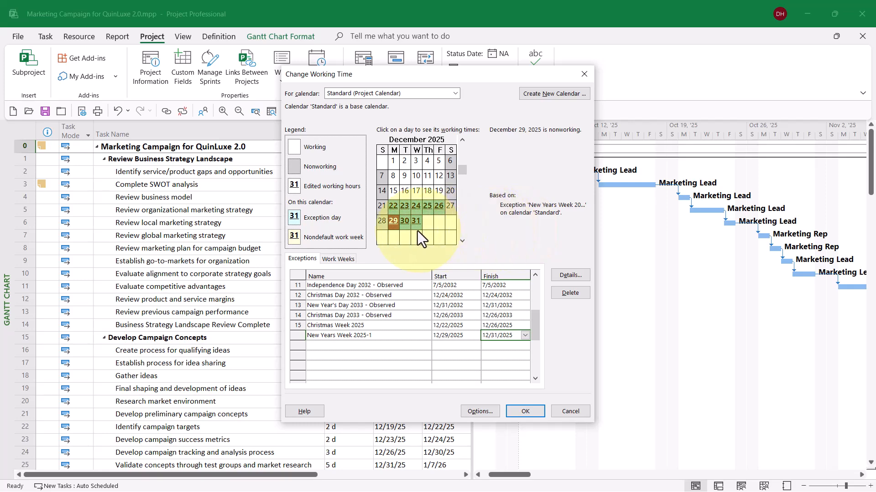
Add a one-day nonworking exception named "New Years Week 2025-2" on 1/2/2026
click(462, 241)
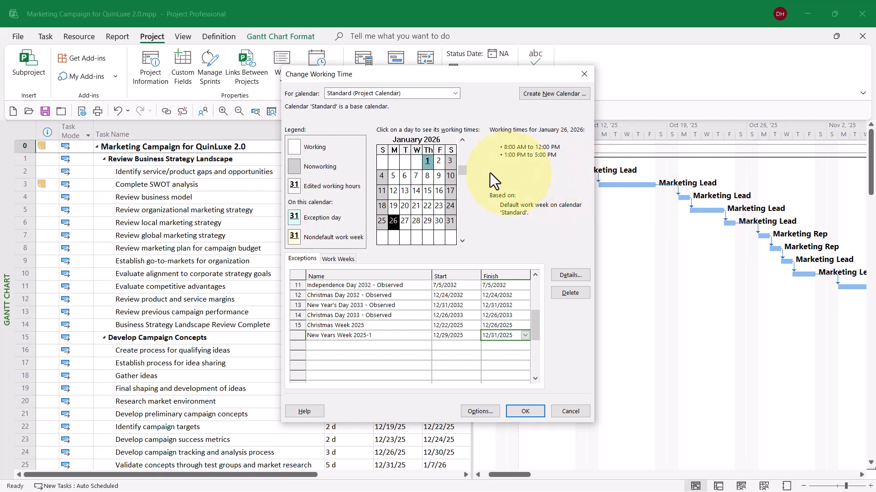
click(439, 164)
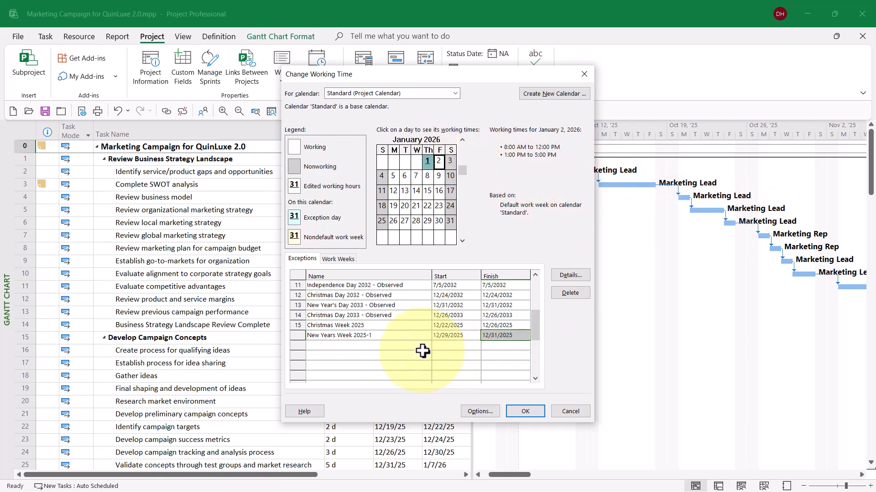
click(395, 345)
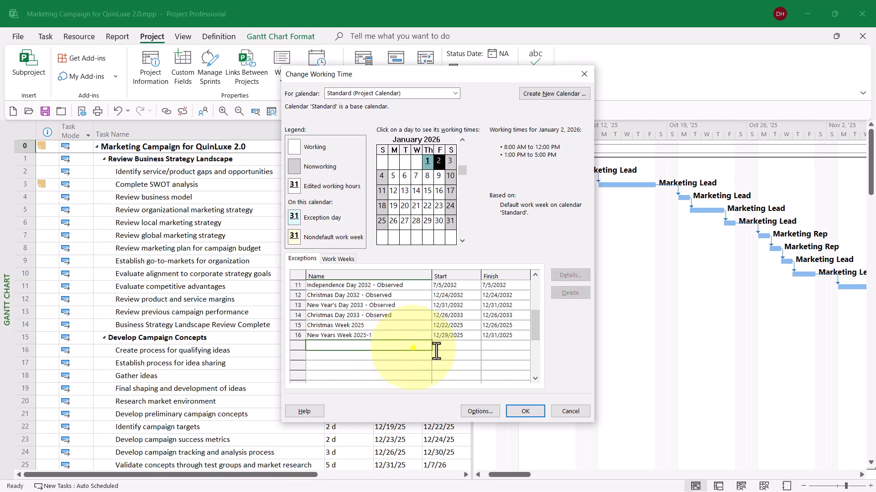
text(New)
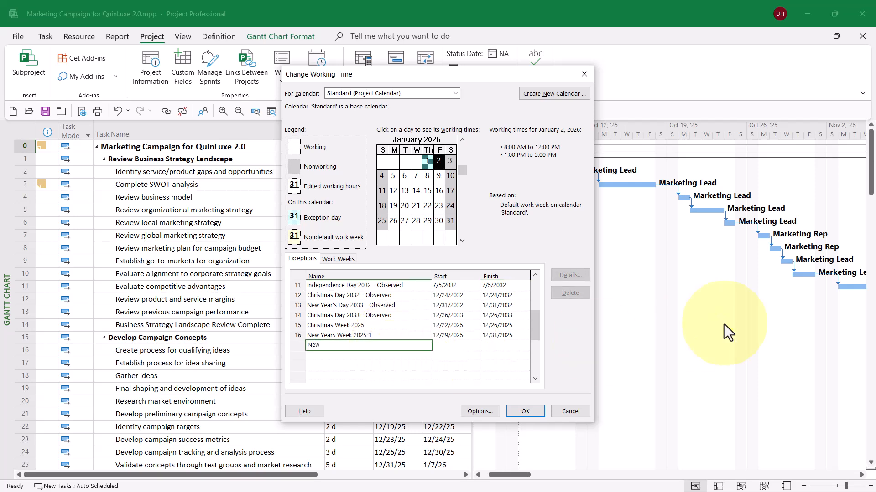
text( Years Wee)
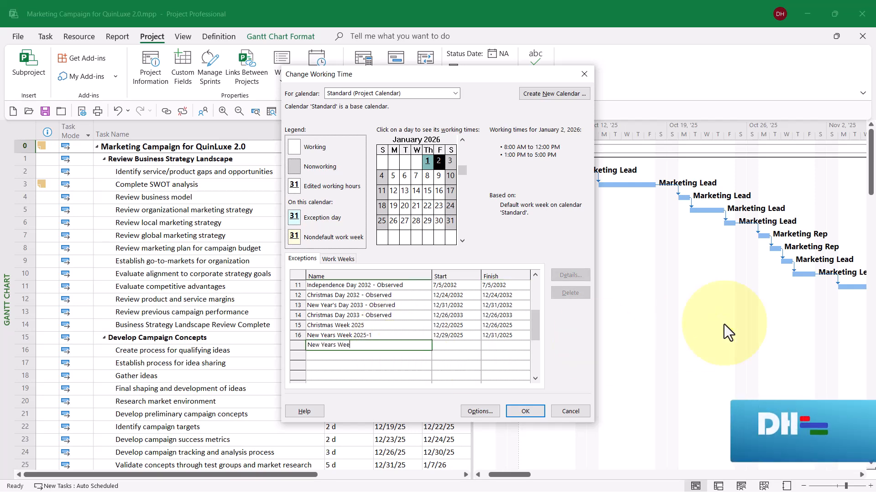
text(k 202)
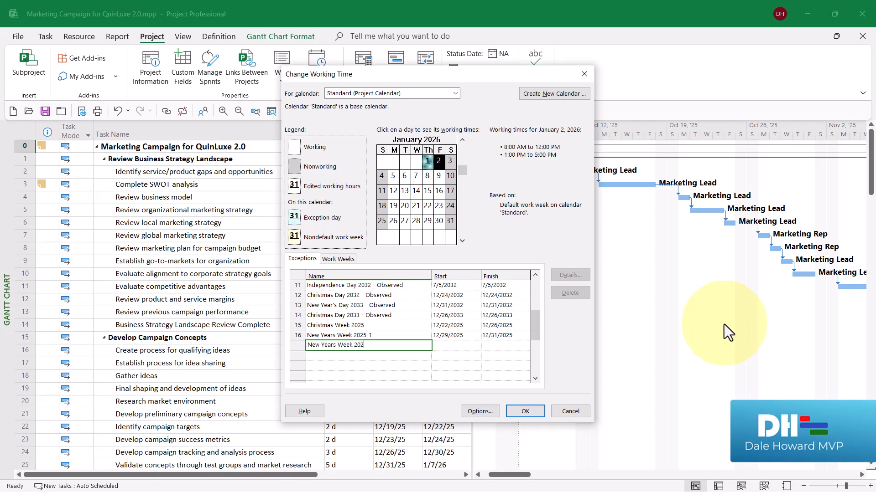
text(5-2)
key(Return)
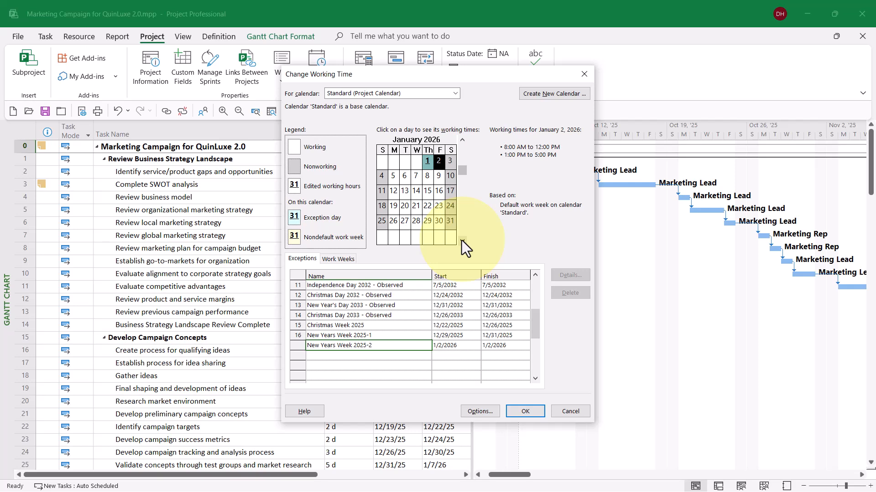
Add a nonworking exception named "Christmas Week 2026" covering 12/21/2026 to 12/25/2026
drag(461, 240, 462, 240)
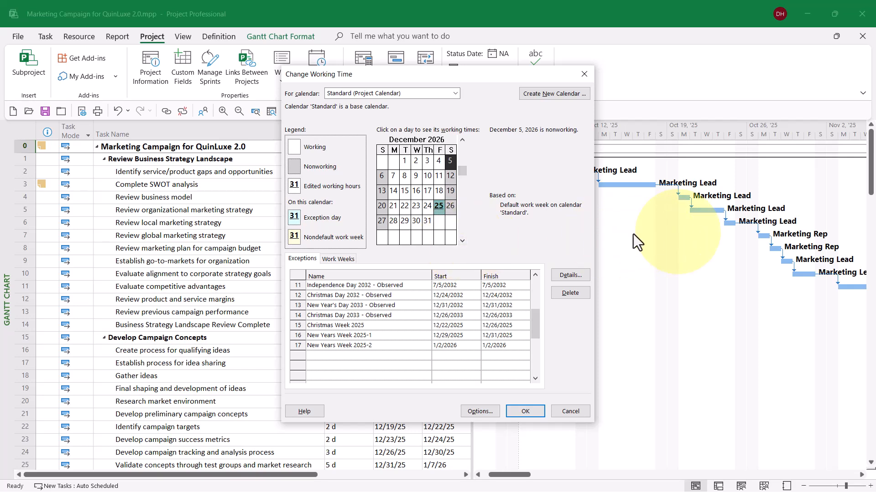
drag(394, 209, 439, 211)
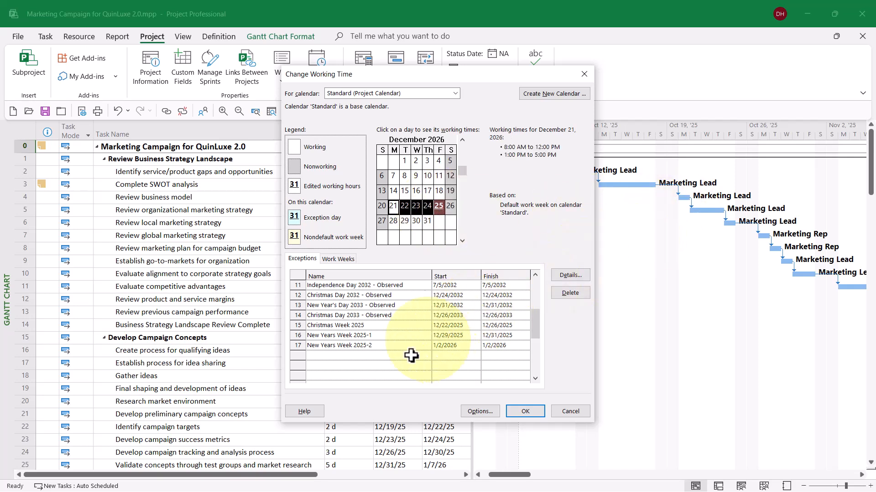
click(387, 358)
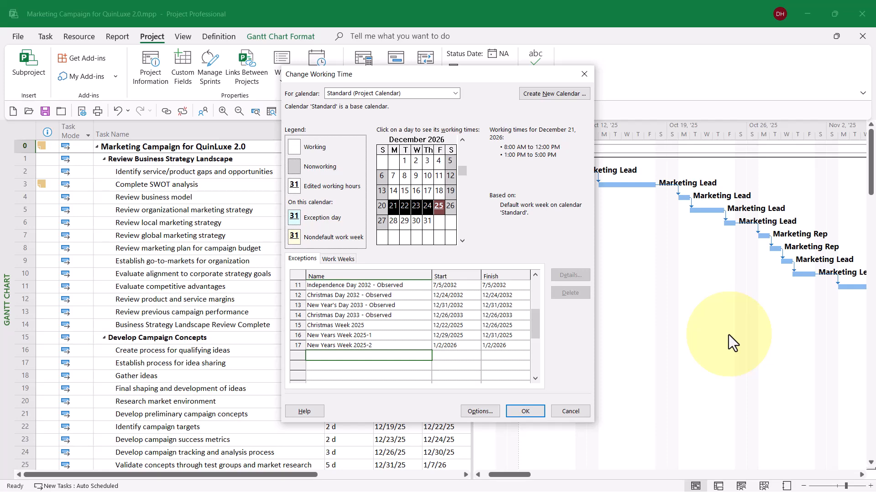
text(Christmas Week 2026)
key(Return)
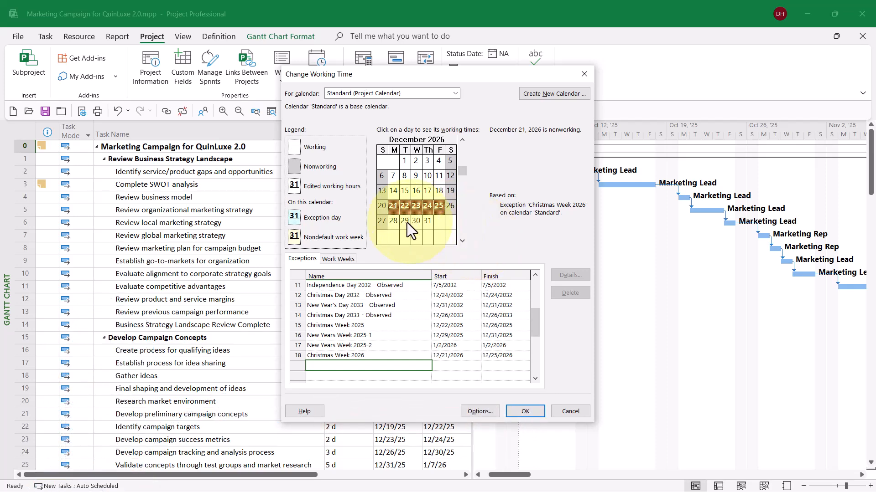
Add a nonworking exception named "New Years Week 2026" covering 12/28/2026 to 12/31/2026, and apply the calendar changes
click(392, 221)
drag(392, 223, 427, 222)
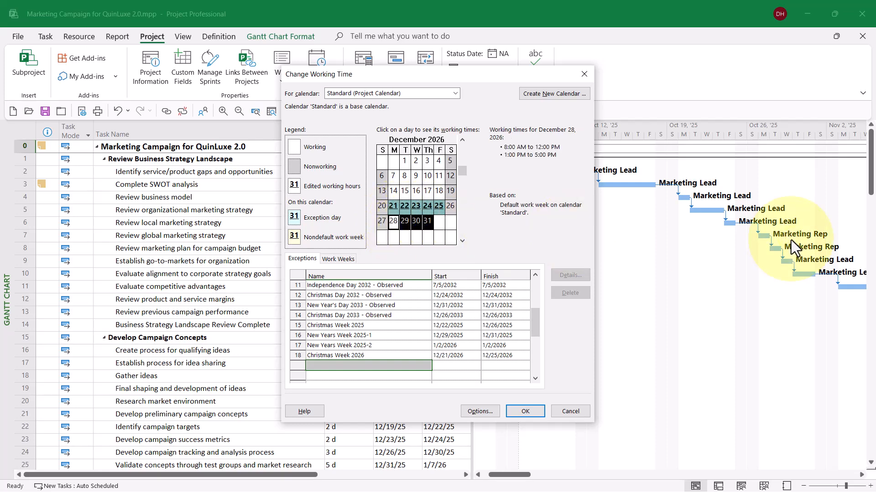
click(392, 366)
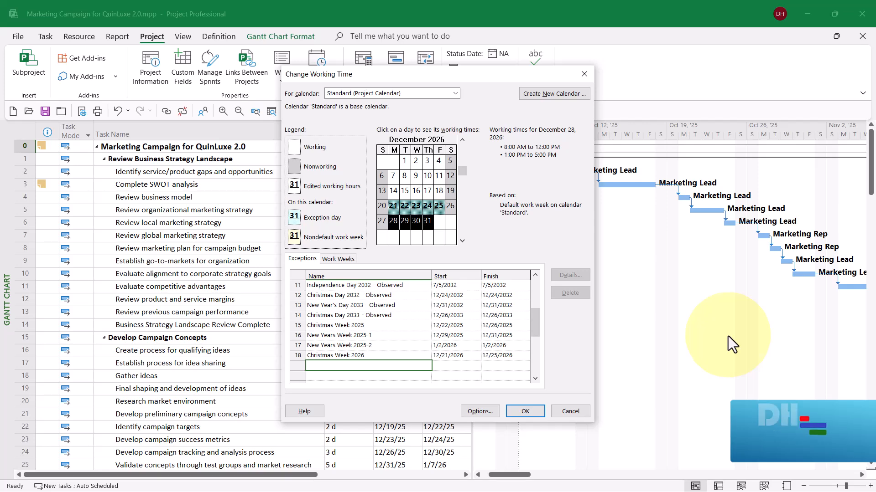
text(New Yea)
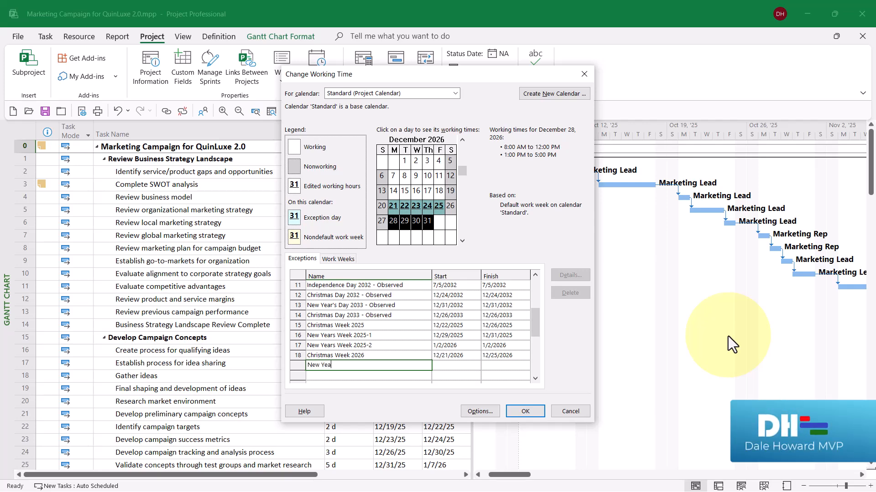
text(rs Week 2026)
key(Return)
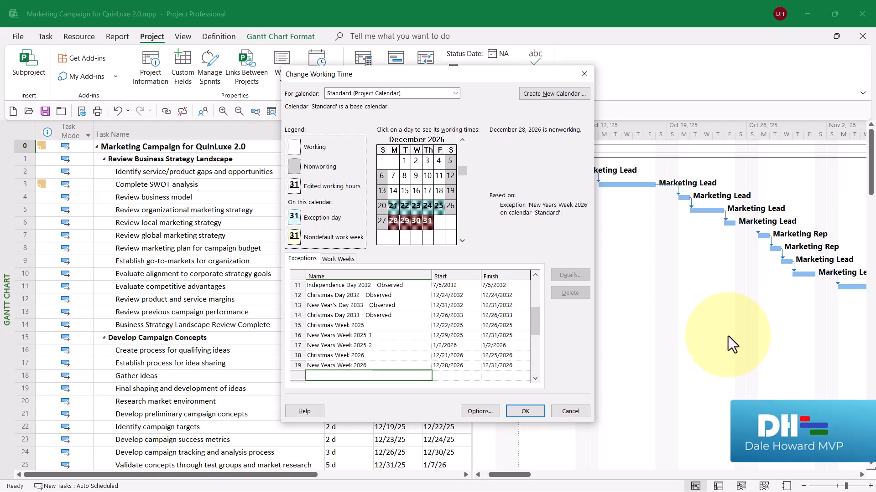
click(523, 413)
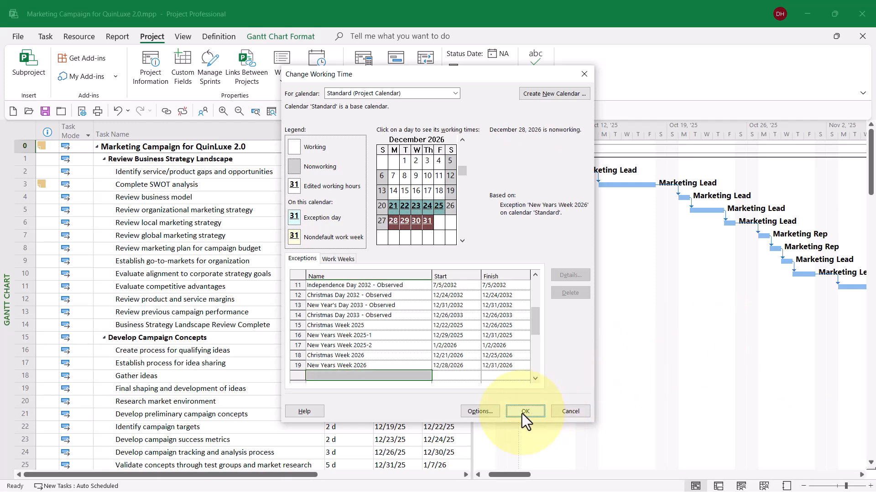